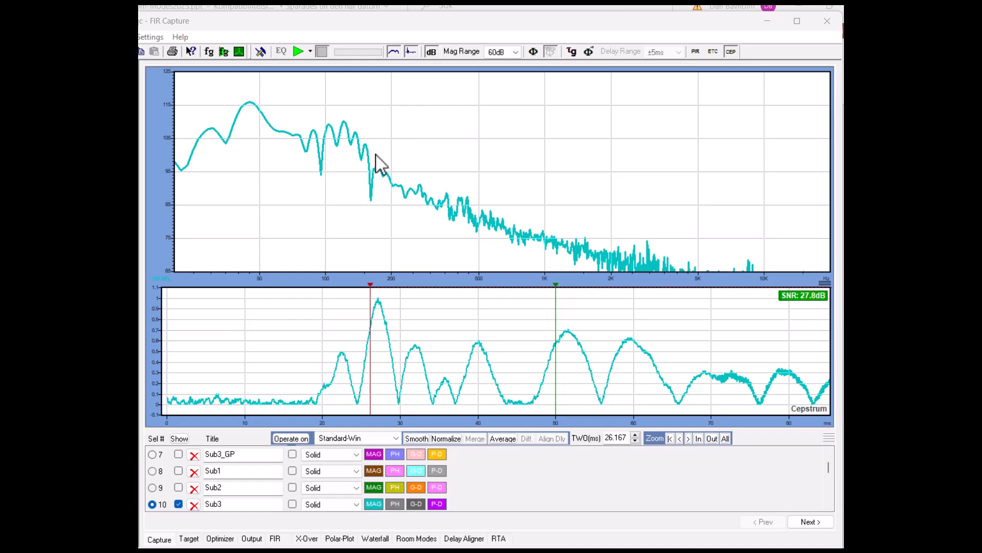
# Load the Acoustics & Room-Modes stimulus preset and keep the log sine sweep at 0.4s per Octave
pyautogui.click(261, 51)
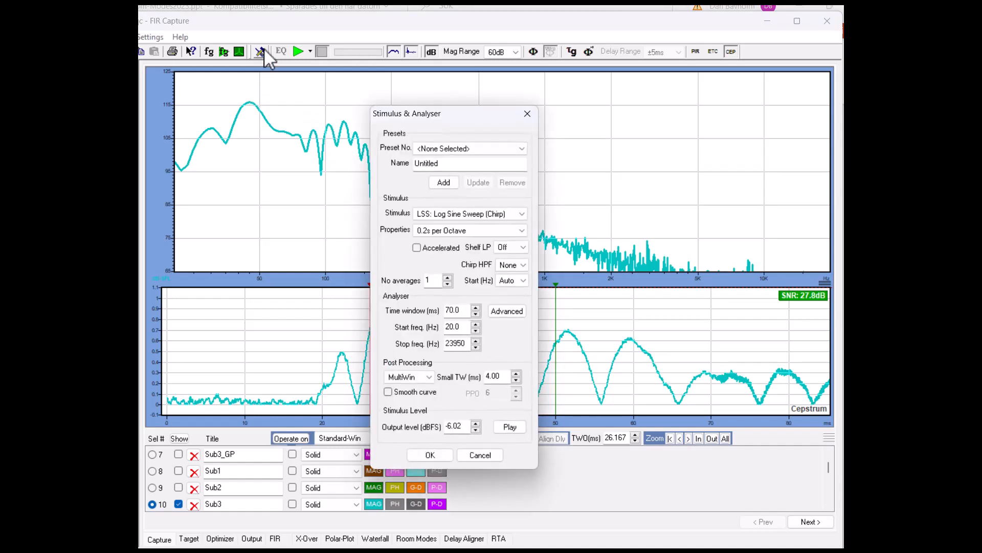
pyautogui.click(486, 148)
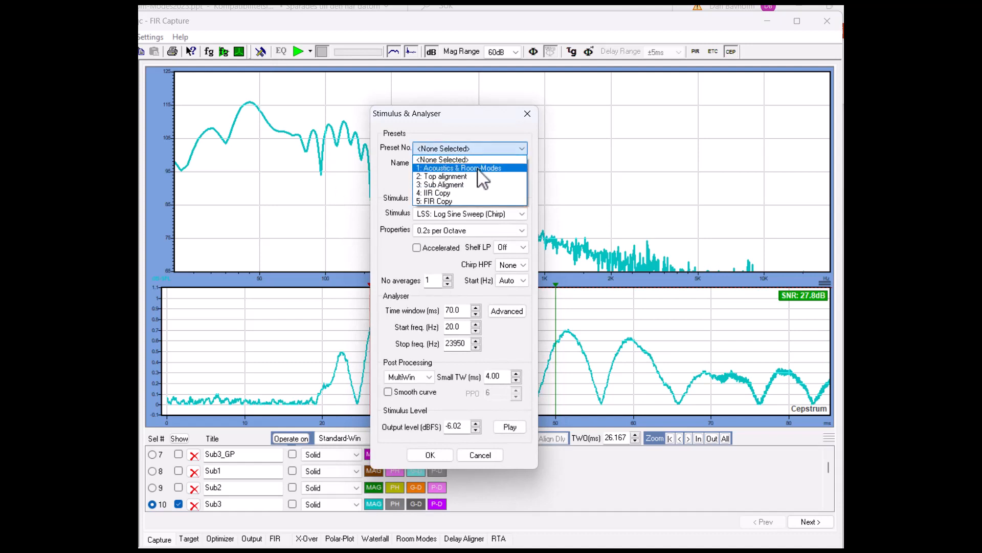
pyautogui.click(481, 168)
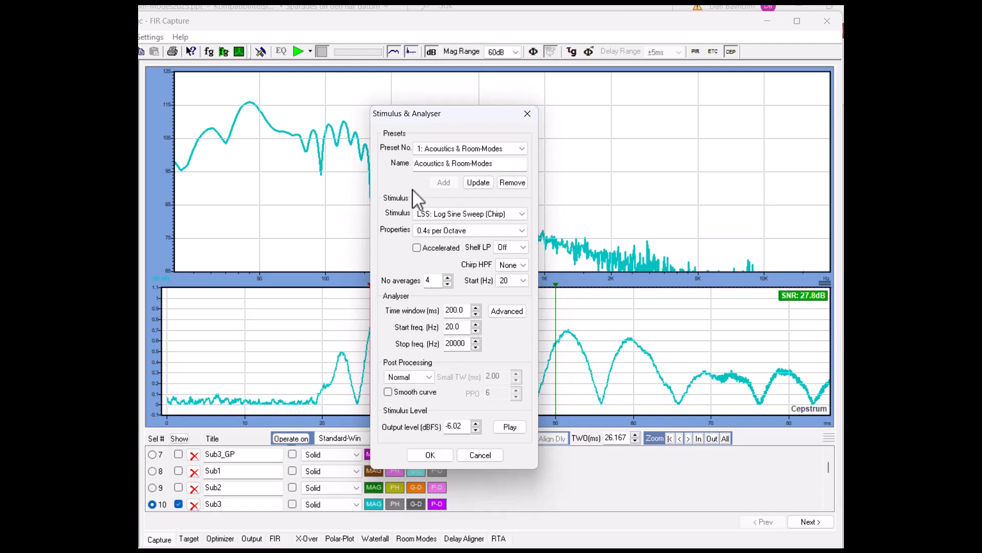
pyautogui.click(460, 231)
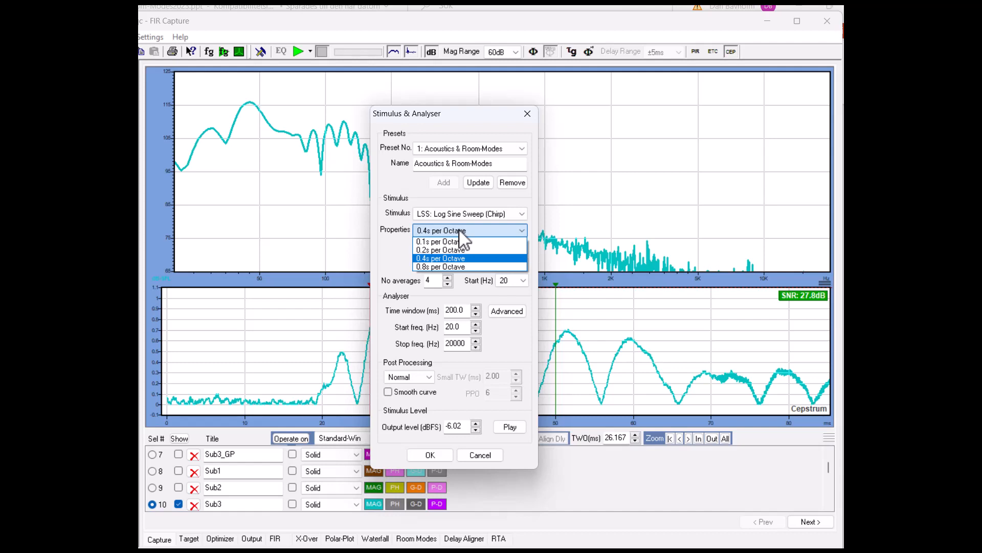
pyautogui.click(448, 258)
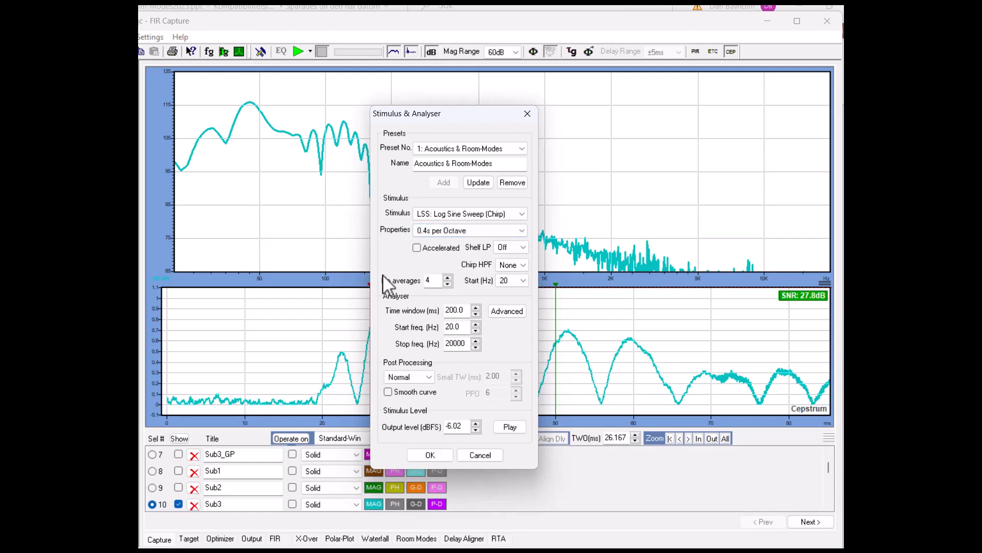
# Enable the accelerated sweep with a -6dB Shelf LP and apply the stimulus and analyser settings
pyautogui.click(418, 249)
pyautogui.click(513, 249)
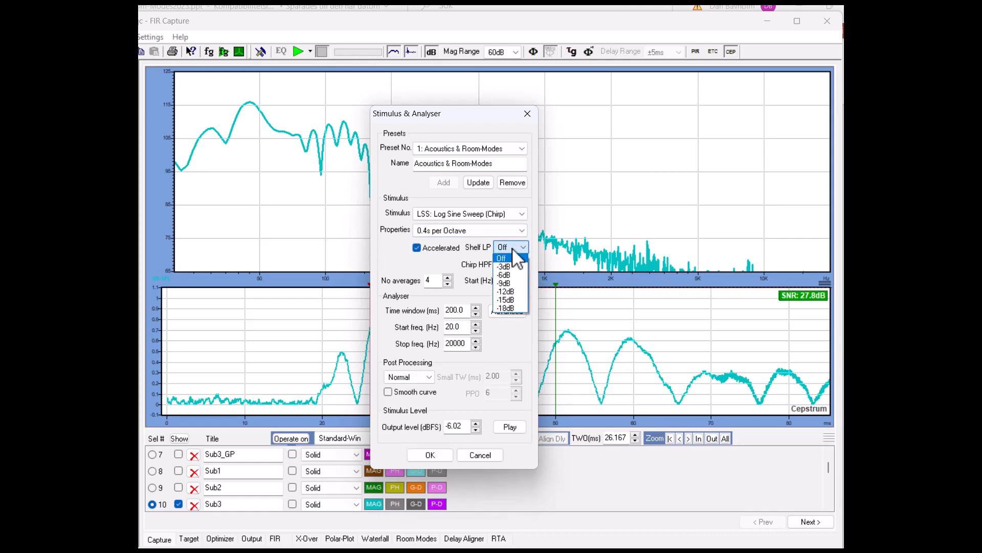
pyautogui.click(514, 274)
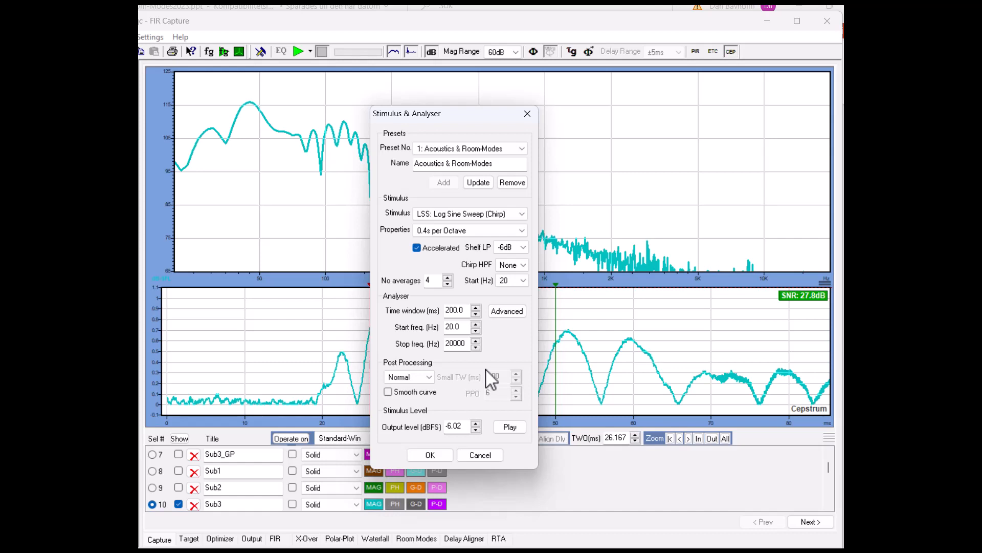
pyautogui.click(429, 455)
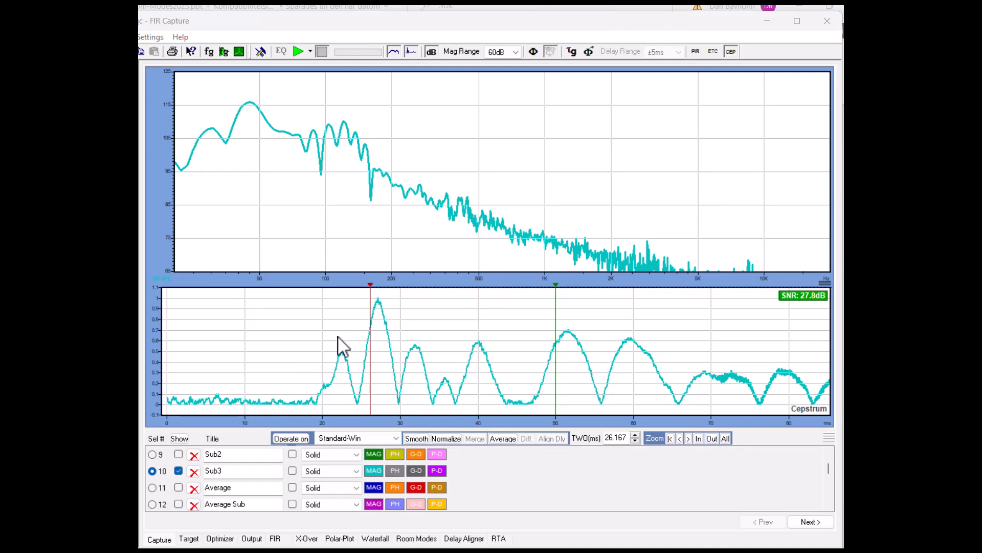
# Try to analyze the room modes of the Average Sub measurement, then return to the captured curves
pyautogui.click(213, 470)
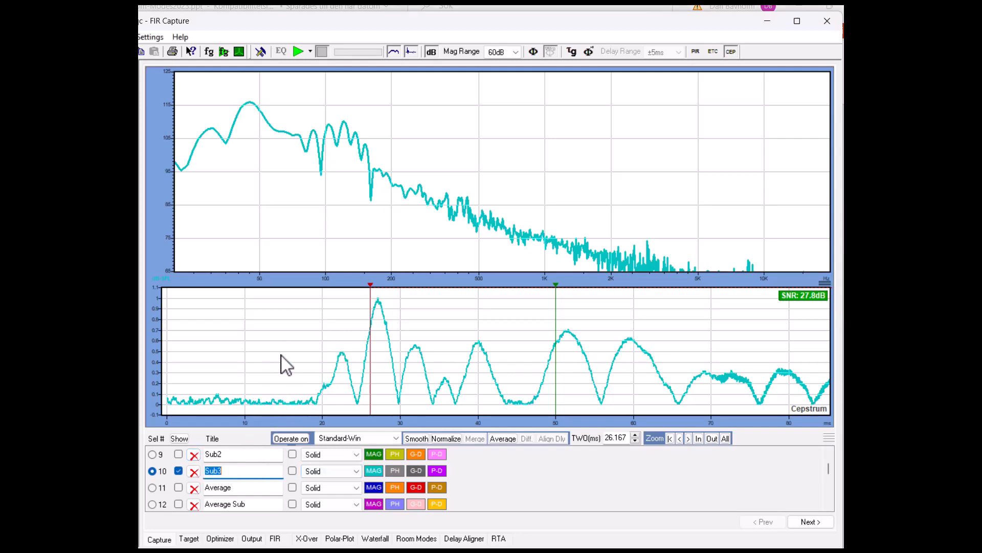
pyautogui.click(152, 504)
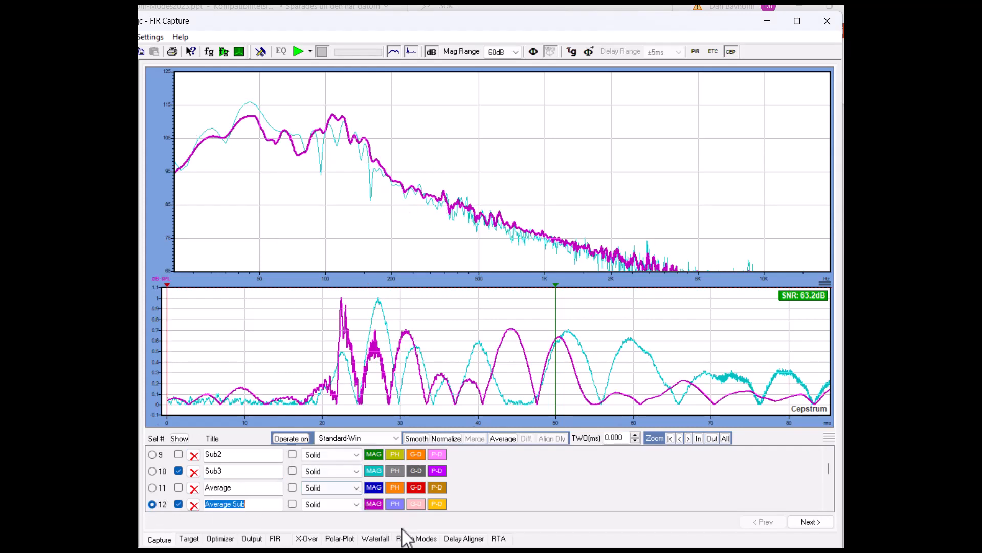
pyautogui.click(415, 538)
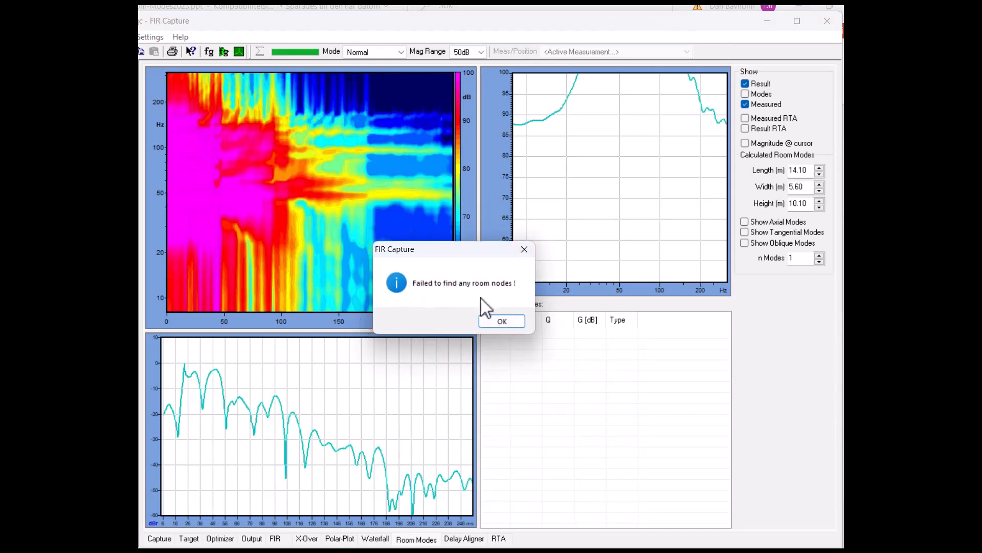
pyautogui.click(516, 322)
pyautogui.click(154, 540)
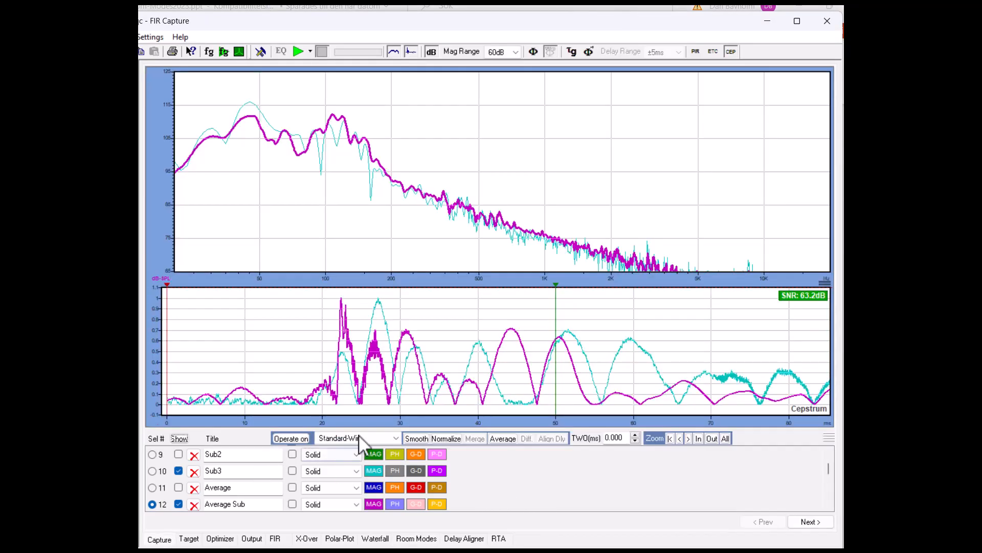
# Mark the Sub1, Sub2 and Sub3 measurements and run Analyze Room-Modes on them together
pyautogui.scroll(1, 834, 468)
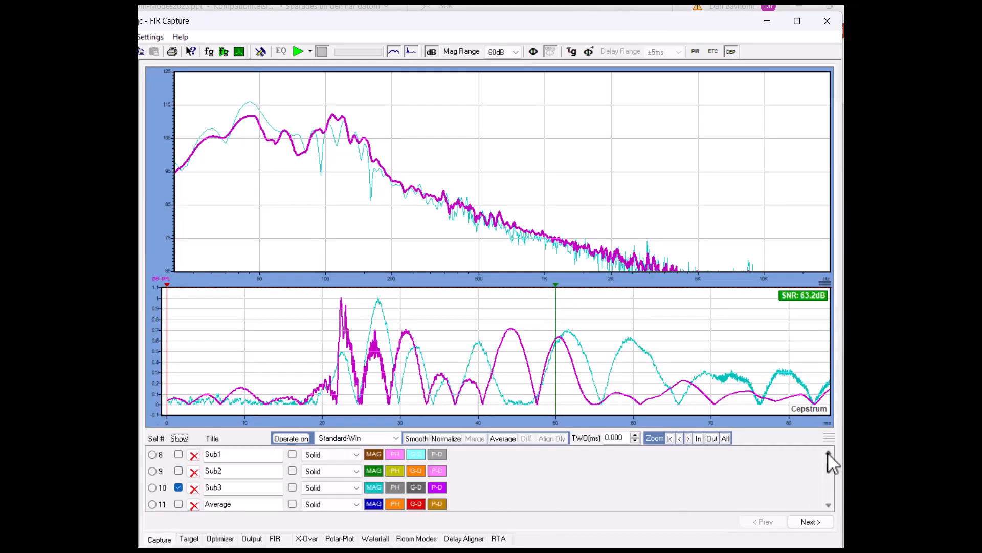
pyautogui.click(292, 453)
pyautogui.click(293, 470)
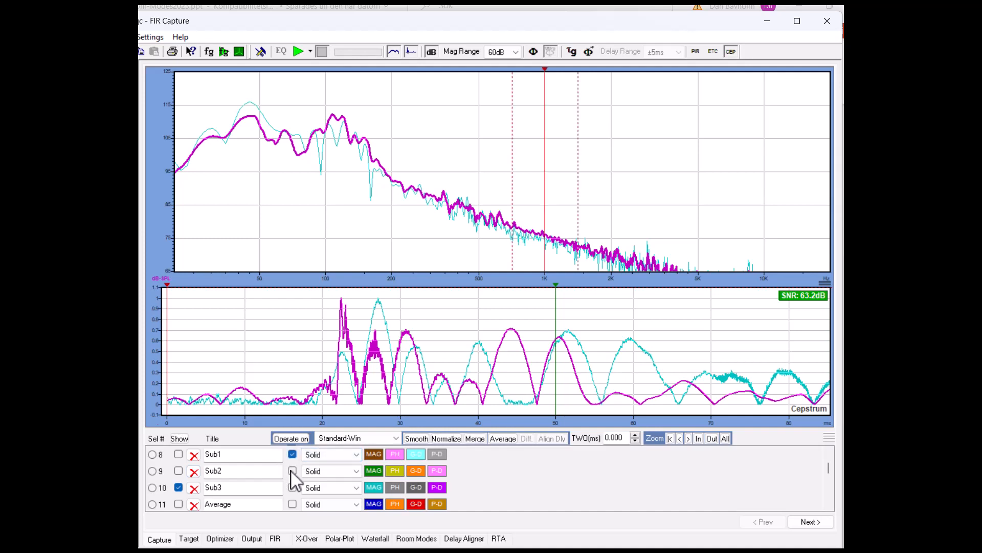
pyautogui.click(292, 488)
pyautogui.rightClick(349, 189)
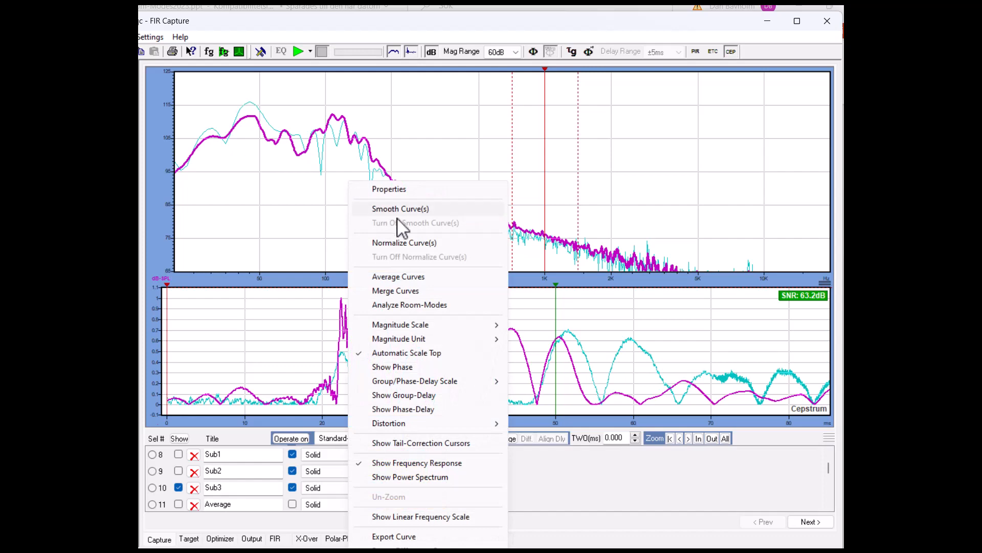
pyautogui.click(402, 304)
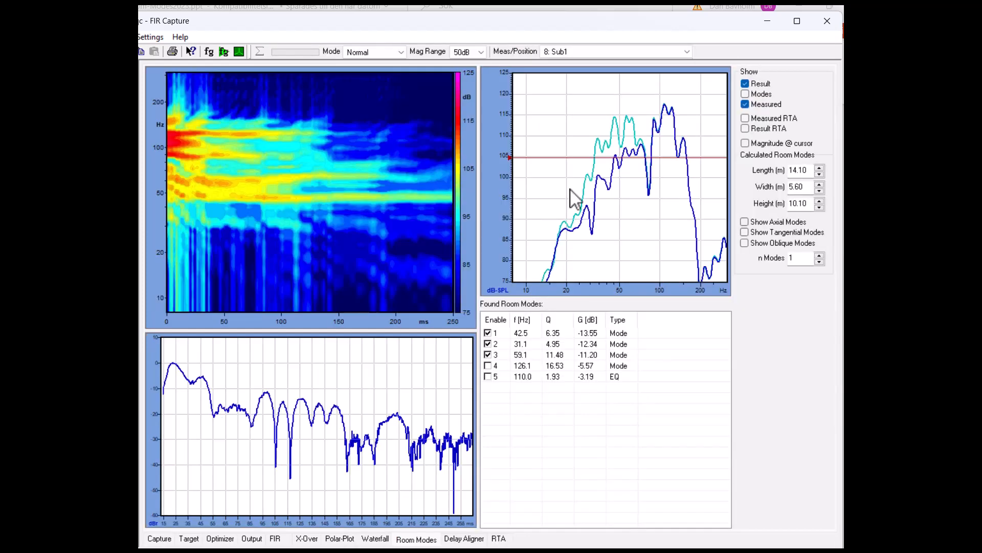
# Compare the room mode results of the Sub1, Sub2 and Sub3 positions, finishing on Sub1
pyautogui.click(625, 47)
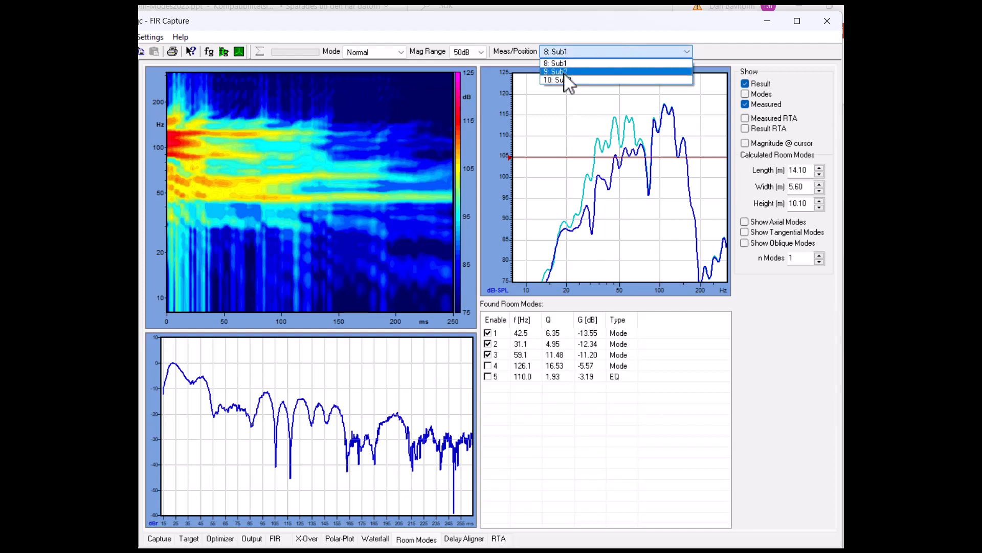
pyautogui.click(571, 62)
pyautogui.click(588, 47)
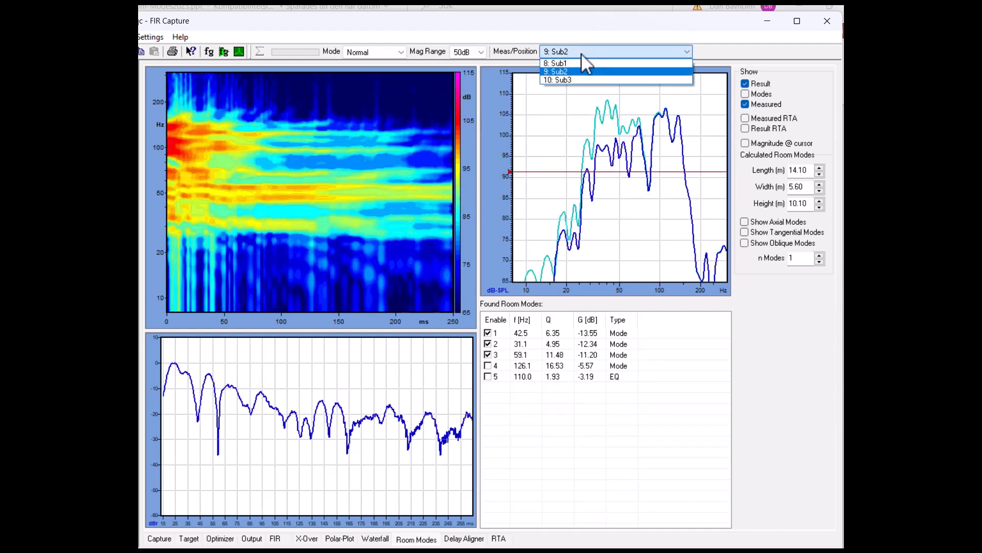
pyautogui.click(571, 80)
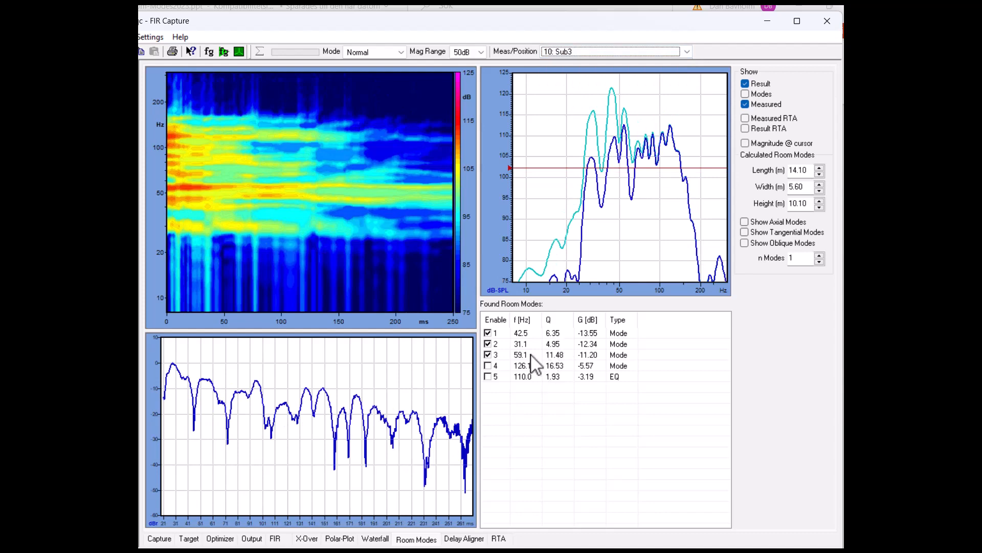
pyautogui.click(597, 51)
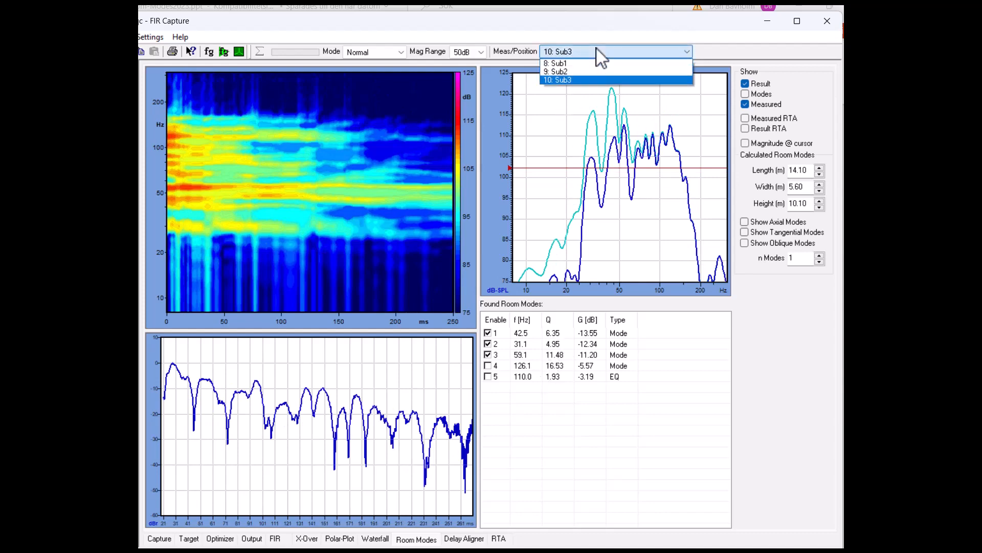
pyautogui.click(555, 64)
pyautogui.click(557, 49)
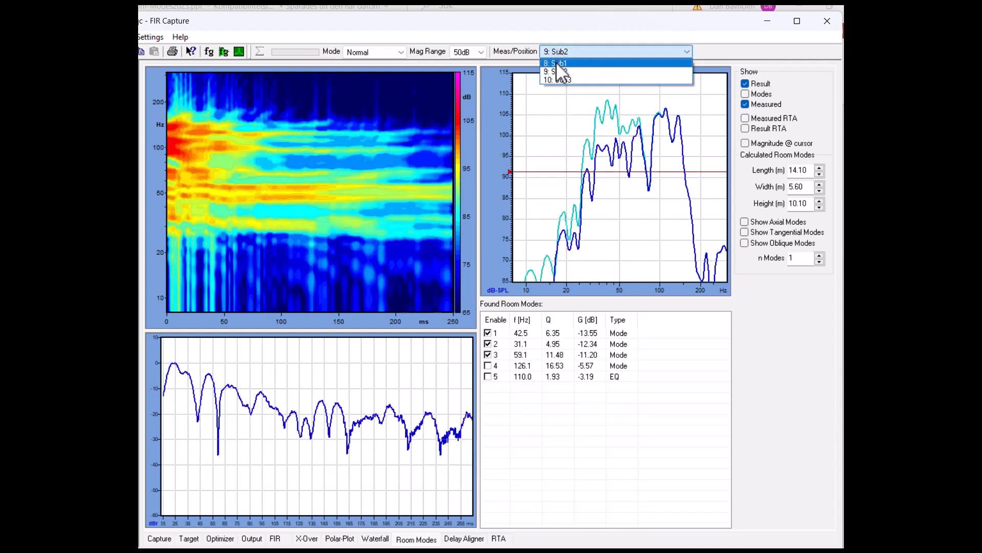
pyautogui.click(557, 60)
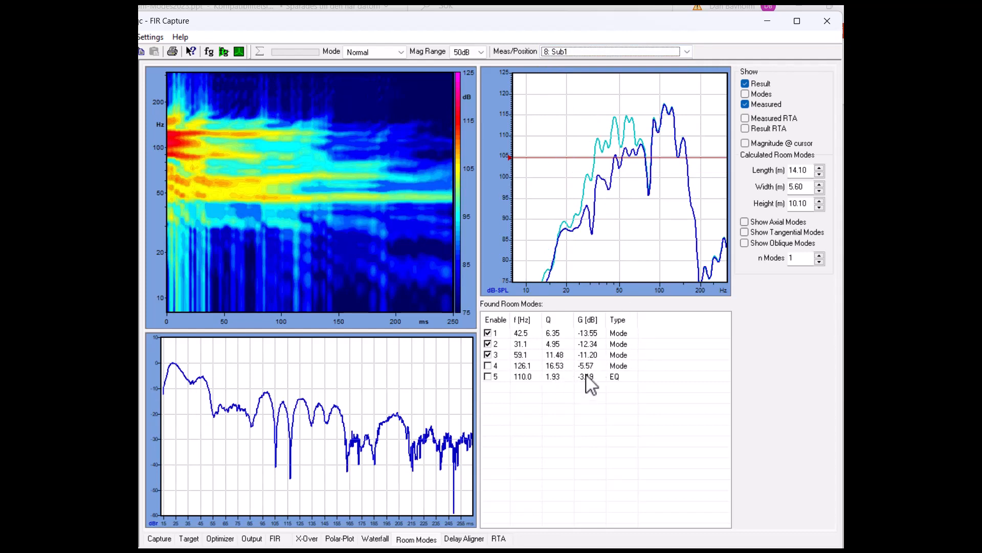
# Raise the level line for Sub1 to about 107 dB and compare the spectrogram with the result hidden and shown
pyautogui.moveTo(564, 157)
pyautogui.mouseDown()
pyautogui.moveTo(561, 132)
pyautogui.moveTo(563, 146)
pyautogui.mouseUp()
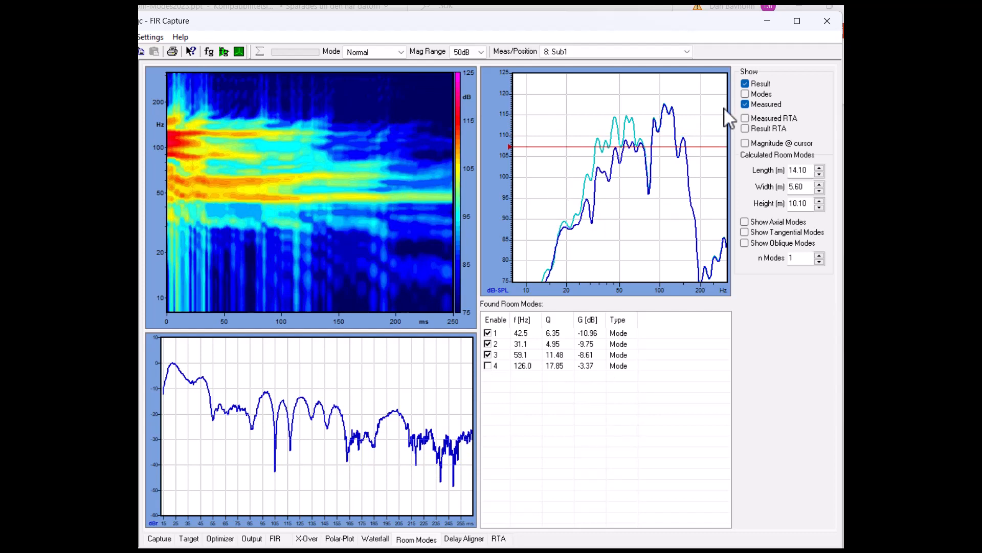
pyautogui.click(750, 90)
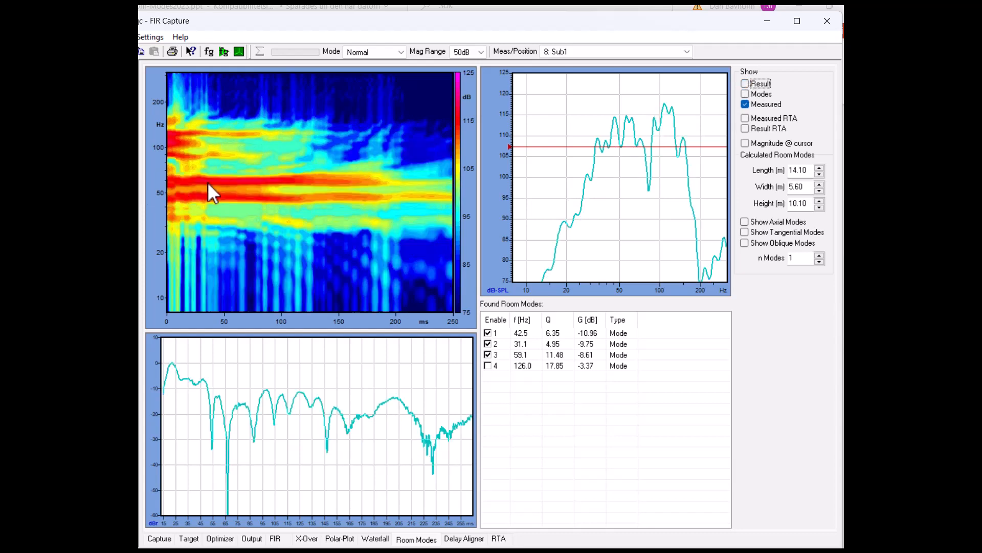
pyautogui.click(745, 85)
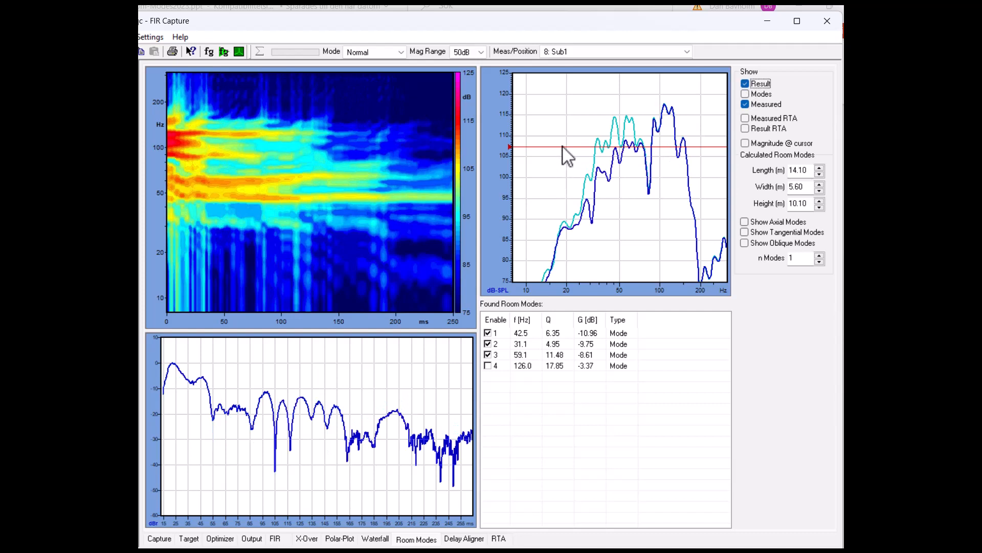
# Display the Result RTA in the magnitude graph and readjust the level line to about 107 dB
pyautogui.moveTo(563, 146)
pyautogui.mouseDown()
pyautogui.moveTo(563, 128)
pyautogui.moveTo(565, 163)
pyautogui.moveTo(564, 134)
pyautogui.moveTo(555, 164)
pyautogui.moveTo(564, 178)
pyautogui.moveTo(565, 156)
pyautogui.mouseUp()
pyautogui.click(745, 122)
pyautogui.click(745, 129)
pyautogui.moveTo(579, 147)
pyautogui.mouseDown()
pyautogui.moveTo(571, 137)
pyautogui.moveTo(571, 147)
pyautogui.mouseUp()
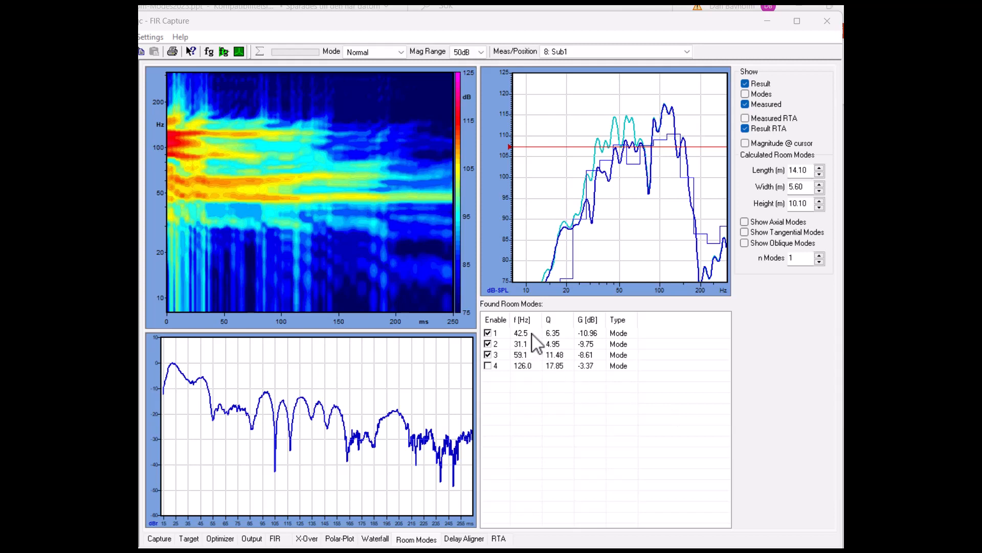
# Switch the first three found room modes off and on to compare their effect, leaving the 31.1 Hz mode disabled
pyautogui.click(494, 335)
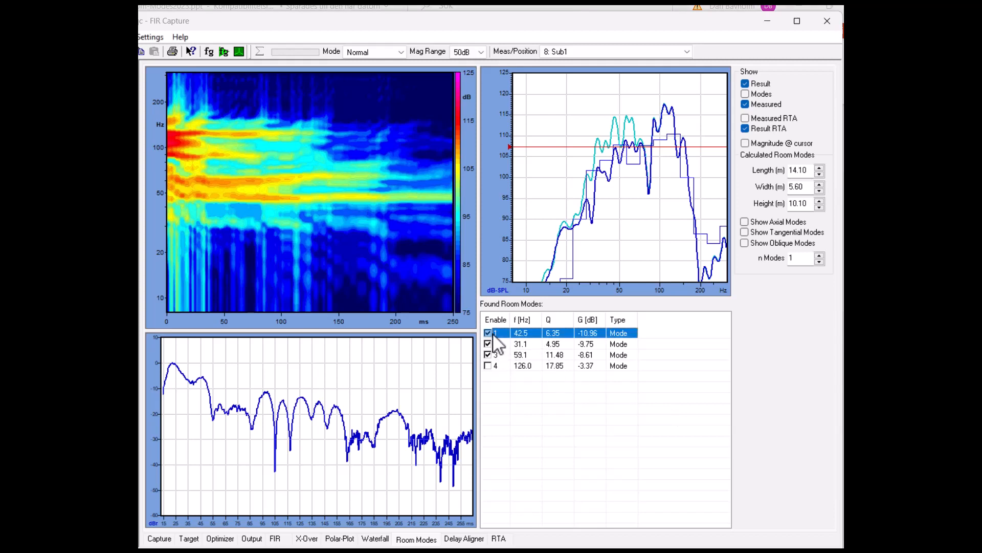
pyautogui.click(488, 333)
pyautogui.click(488, 333)
pyautogui.click(493, 344)
pyautogui.click(488, 344)
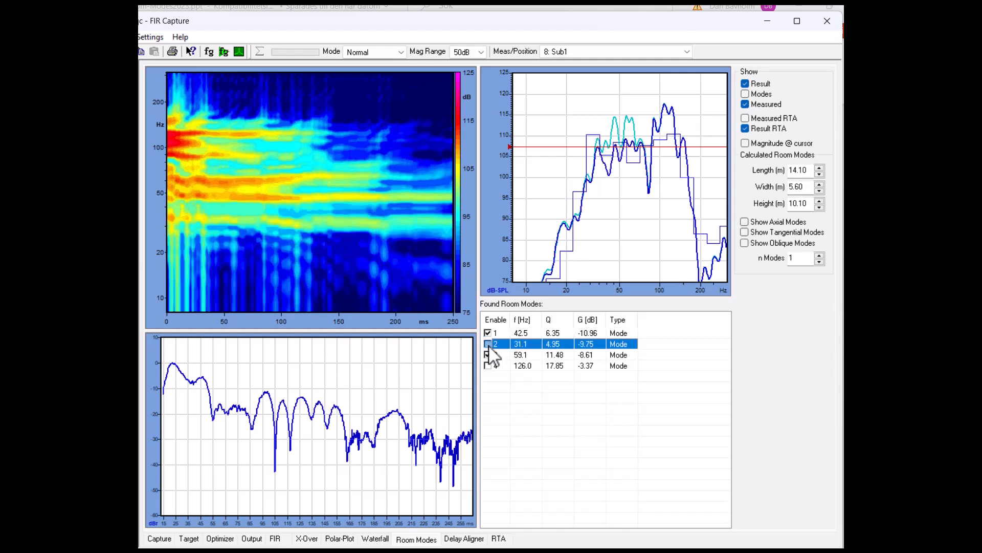
pyautogui.click(488, 344)
pyautogui.click(488, 355)
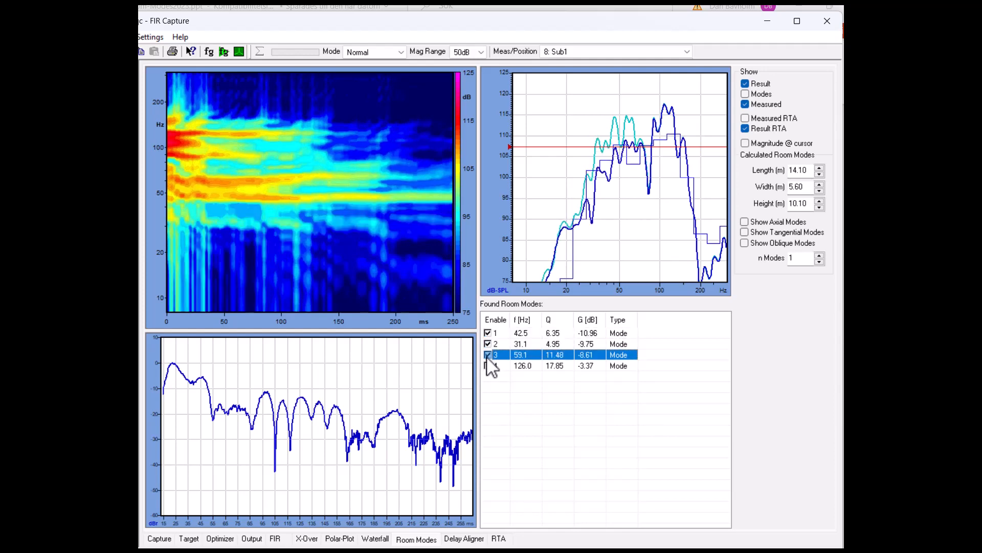
pyautogui.click(487, 355)
pyautogui.click(489, 344)
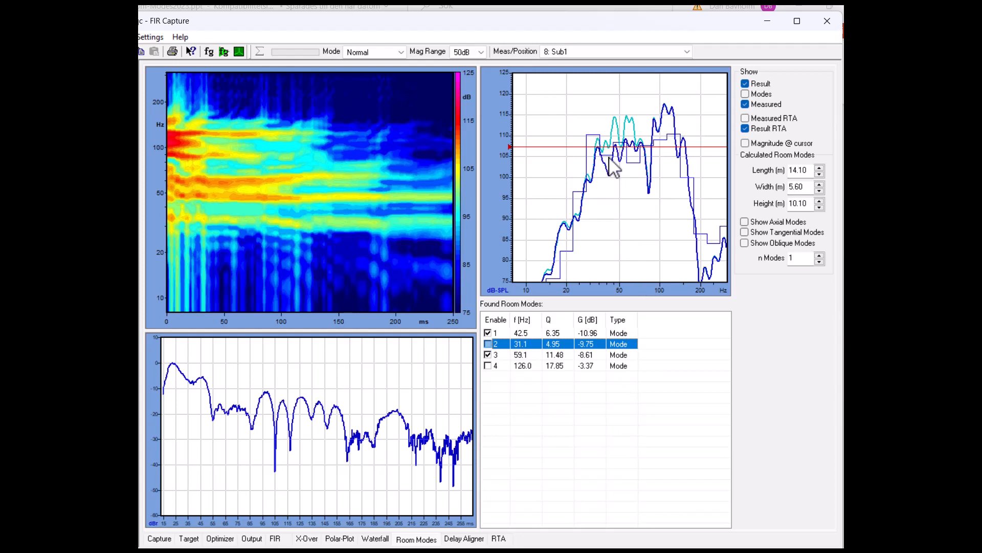
# Set the gain of the 59.1 Hz room mode filter to -9.71 dB and switch that filter off
pyautogui.doubleClick(533, 355)
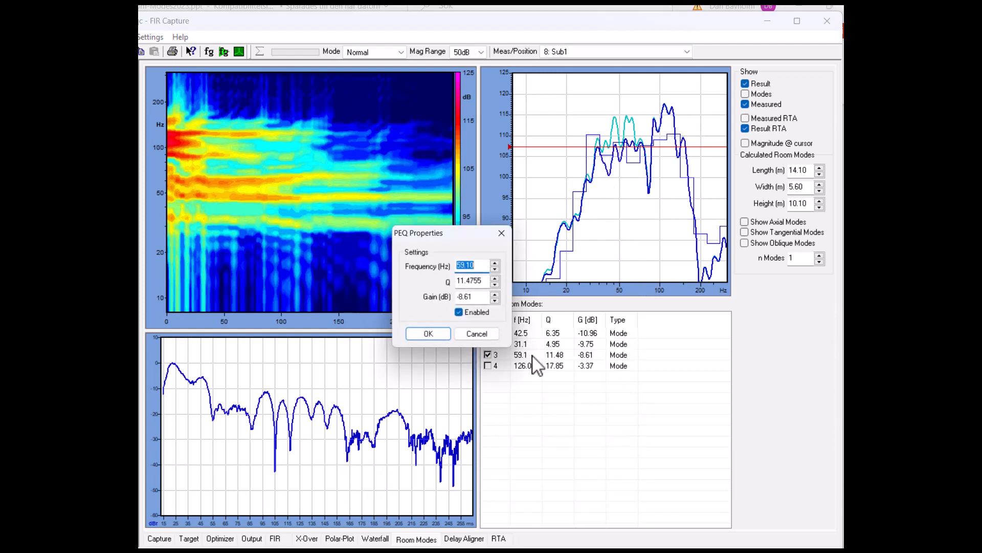
pyautogui.click(498, 302)
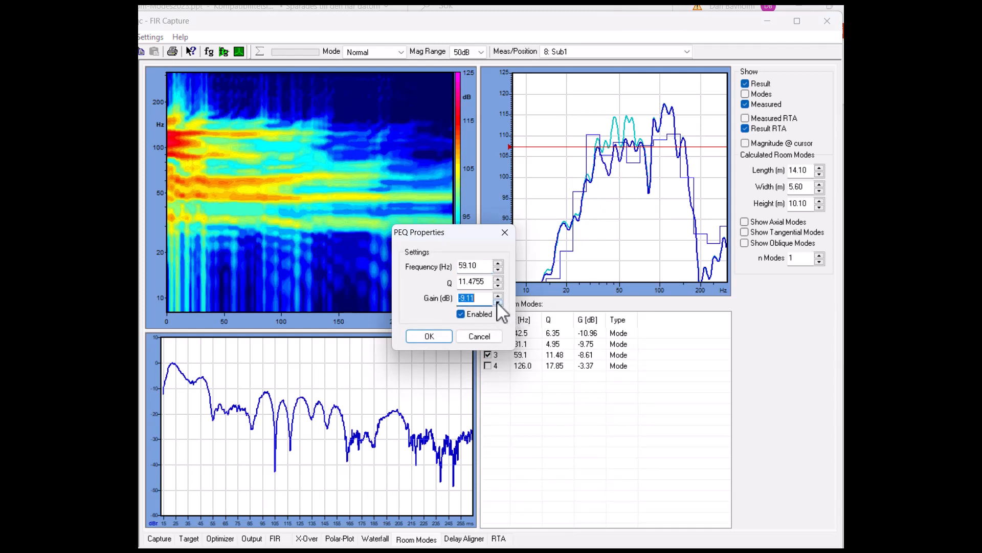
pyautogui.click(498, 302)
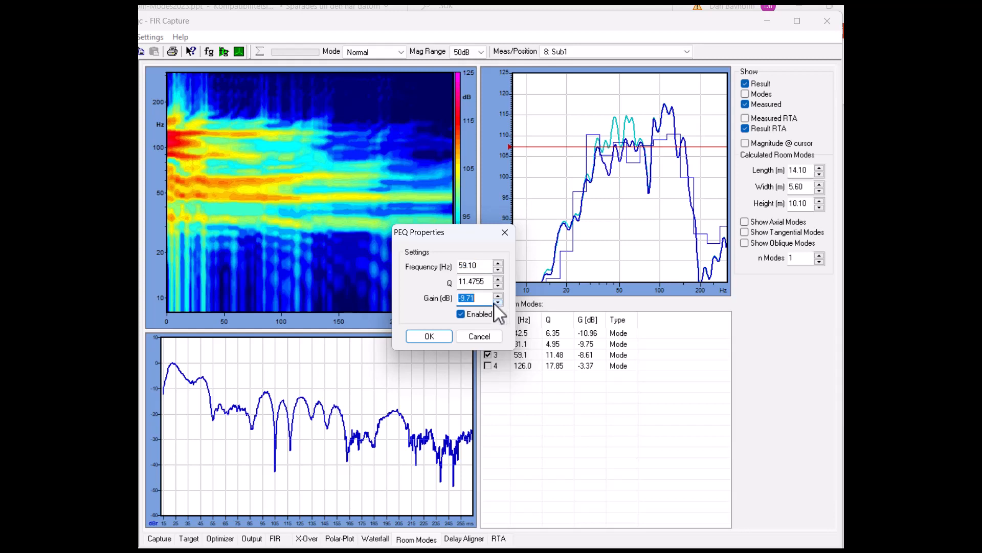
pyautogui.click(423, 336)
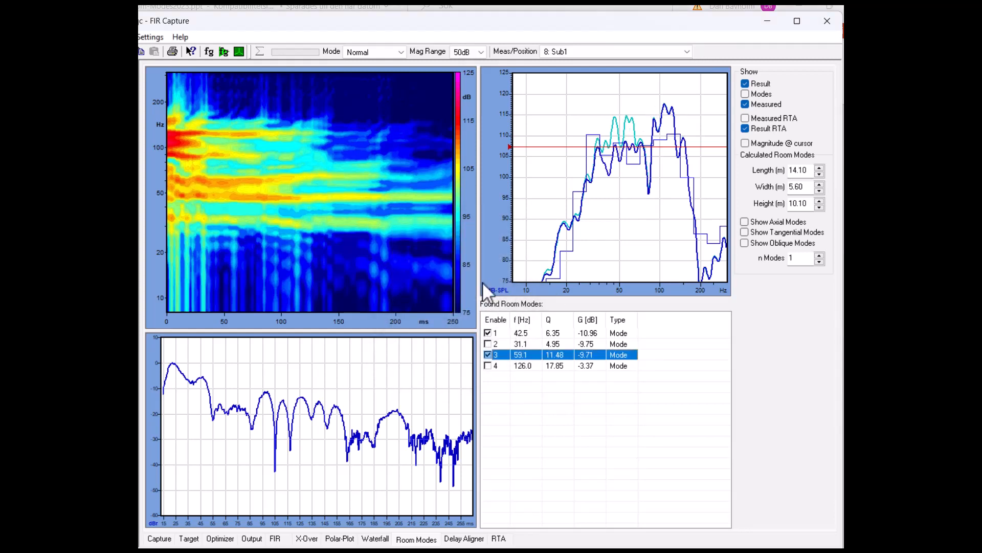
pyautogui.click(488, 355)
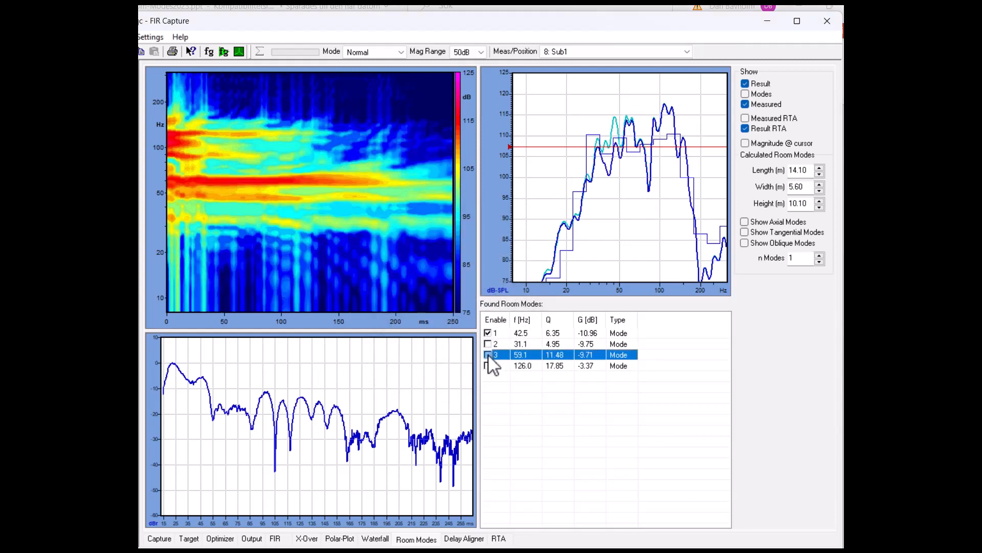
# Enable the 59.1 Hz room mode and save the found room modes as the result list tet.RLQ, replacing the existing file
pyautogui.click(488, 355)
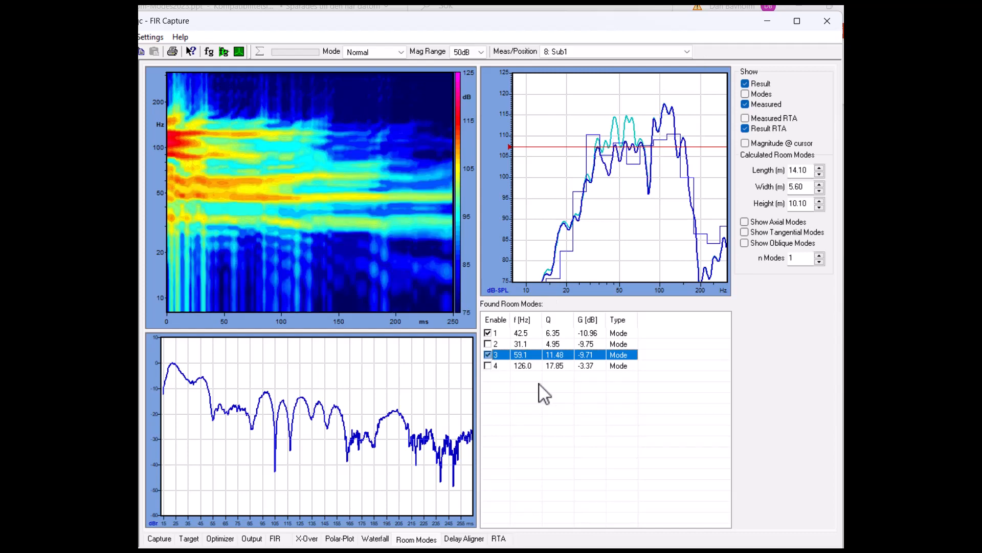
pyautogui.rightClick(554, 343)
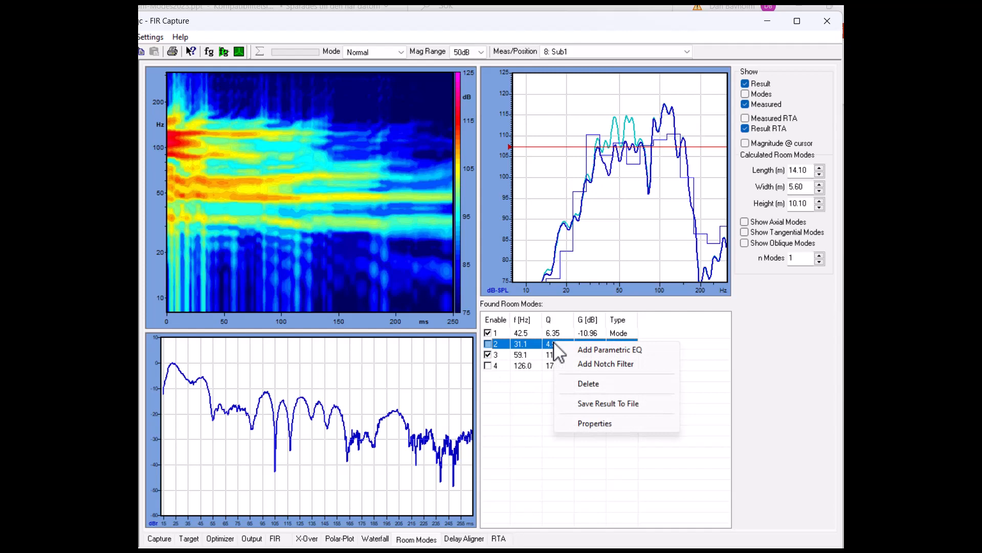
pyautogui.click(623, 404)
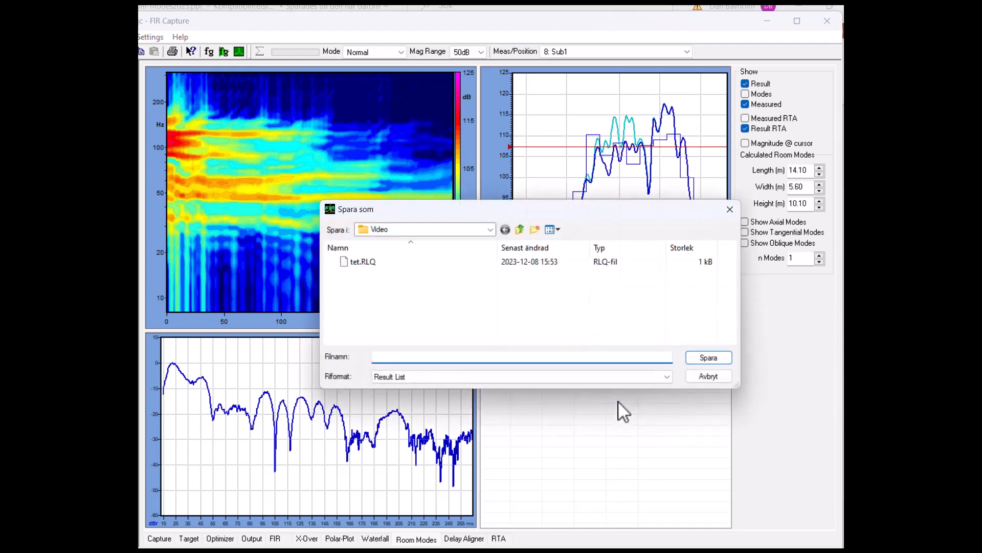
pyautogui.click(367, 261)
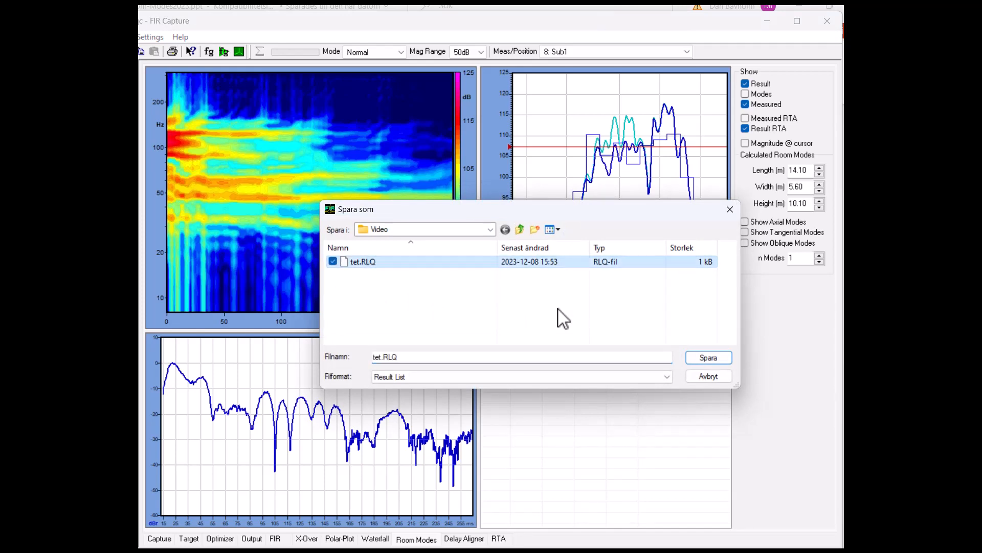
pyautogui.click(711, 358)
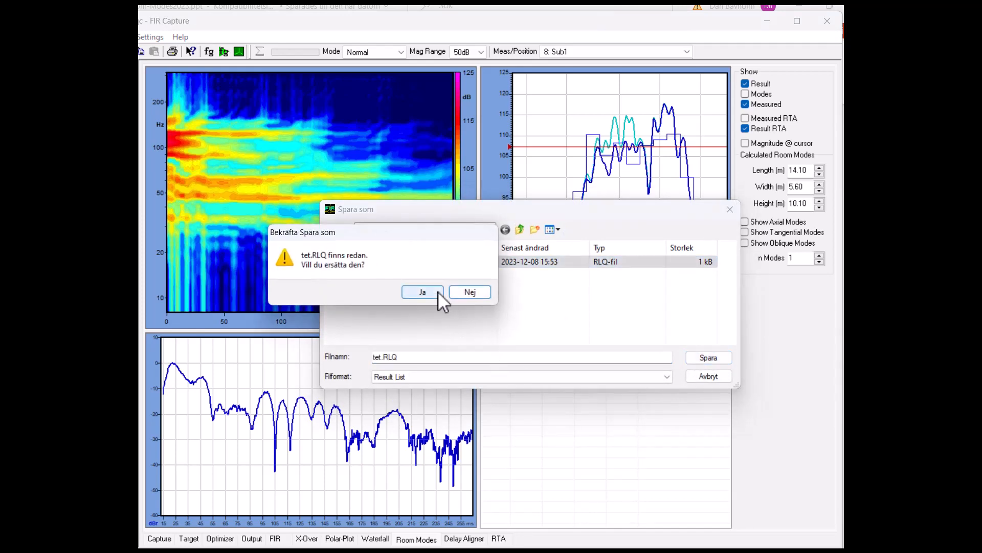
pyautogui.click(438, 292)
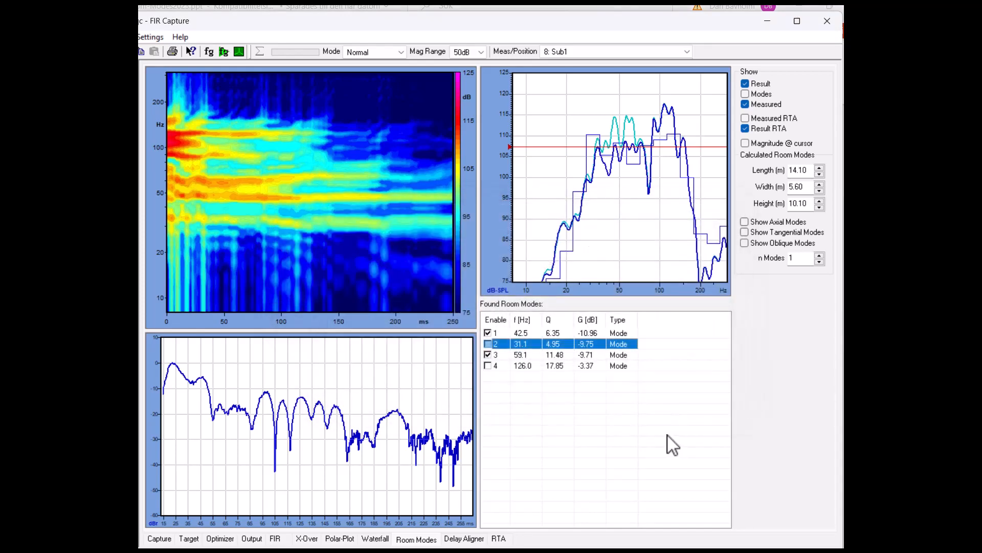
pyautogui.click(603, 410)
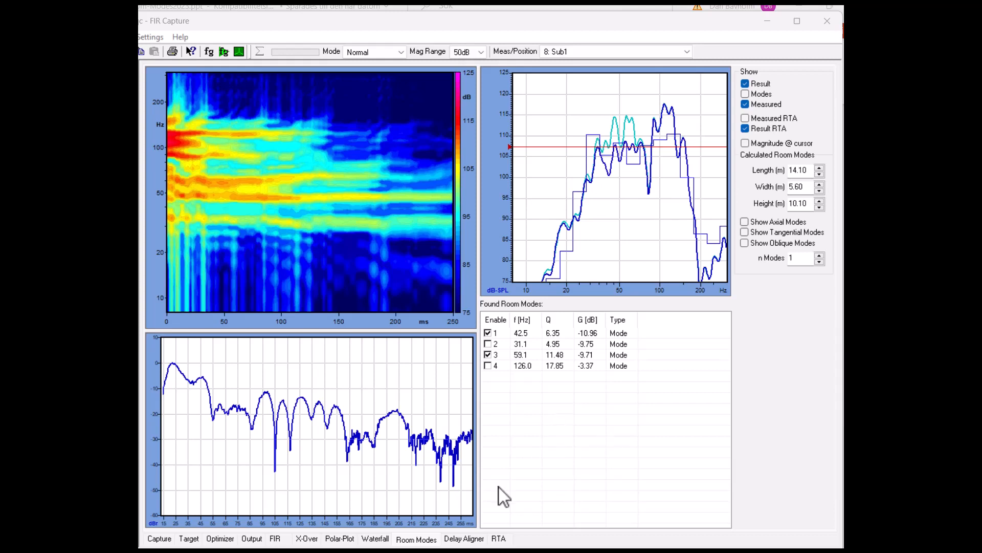
# Load the saved result list tet.RLQ into the Output filter list
pyautogui.click(252, 538)
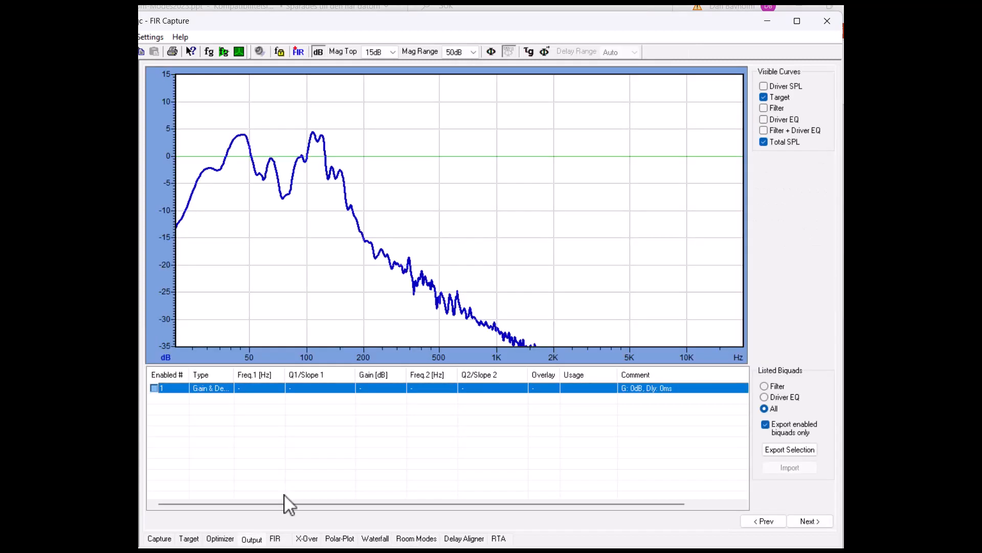
pyautogui.rightClick(290, 242)
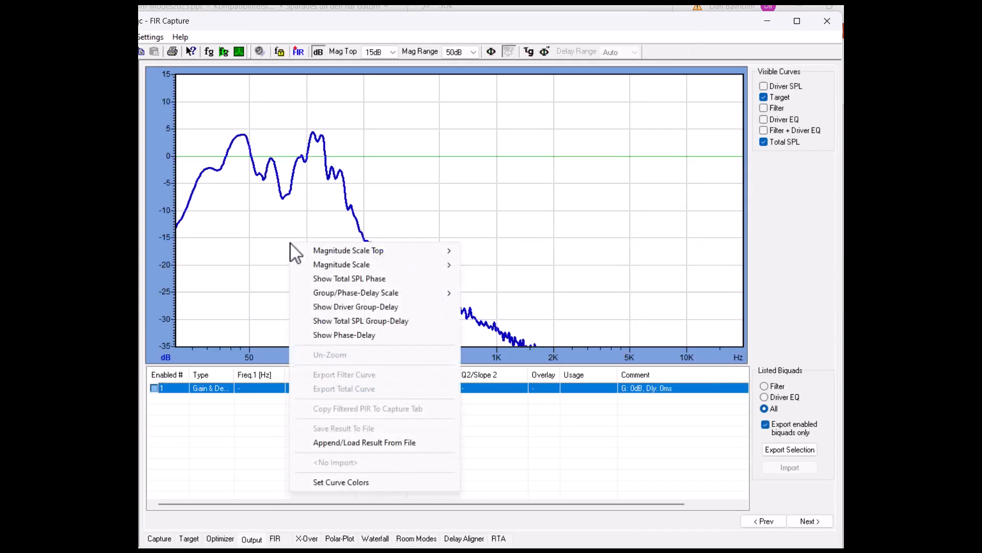
pyautogui.click(384, 443)
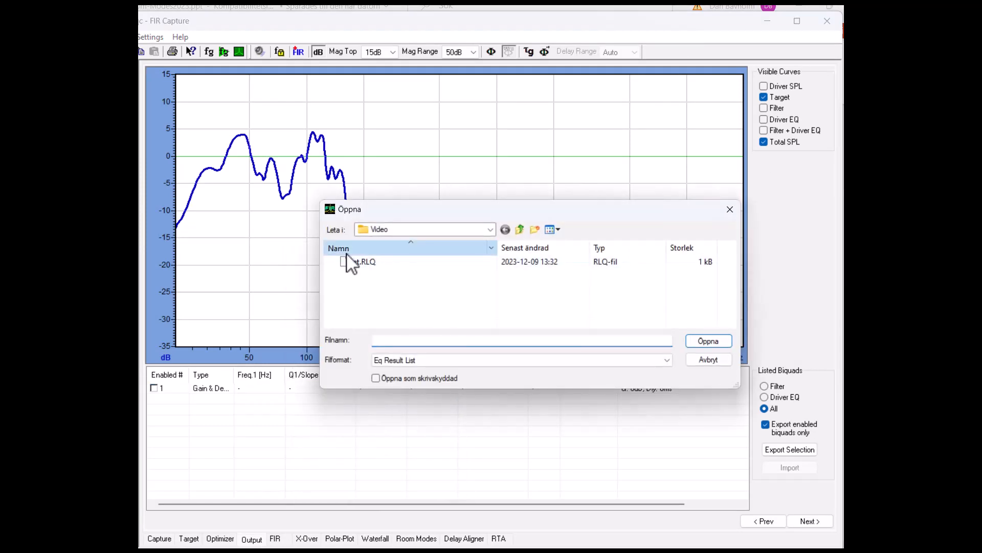
pyautogui.click(353, 262)
pyautogui.click(704, 342)
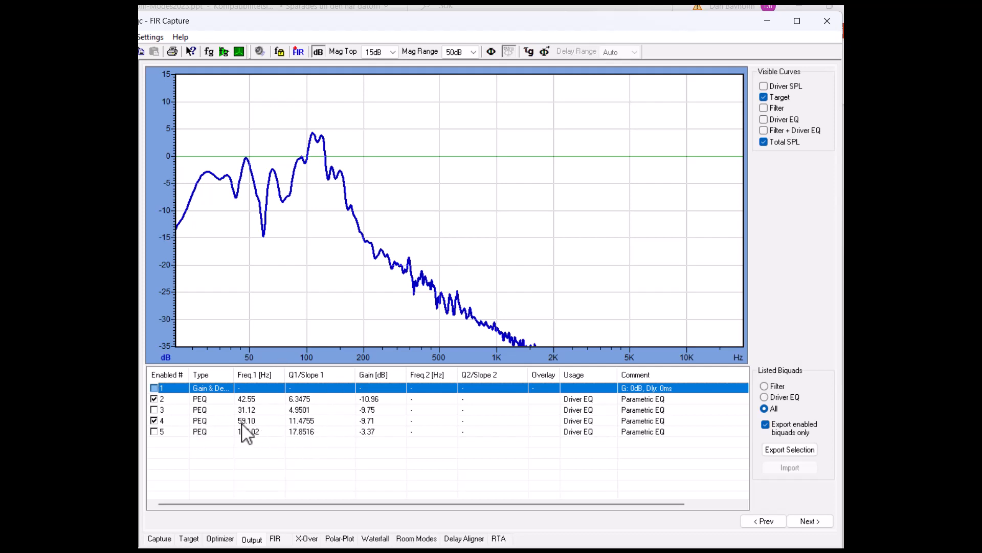
# Switch on EQ for the Capture measurements, check the loaded filters in Output and return to Capture
pyautogui.click(159, 539)
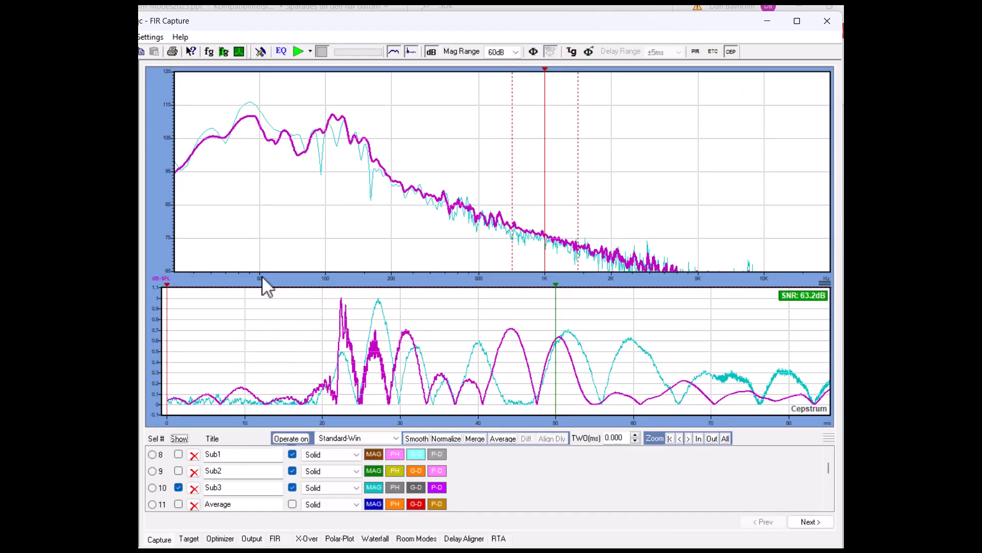
pyautogui.click(281, 51)
pyautogui.click(252, 539)
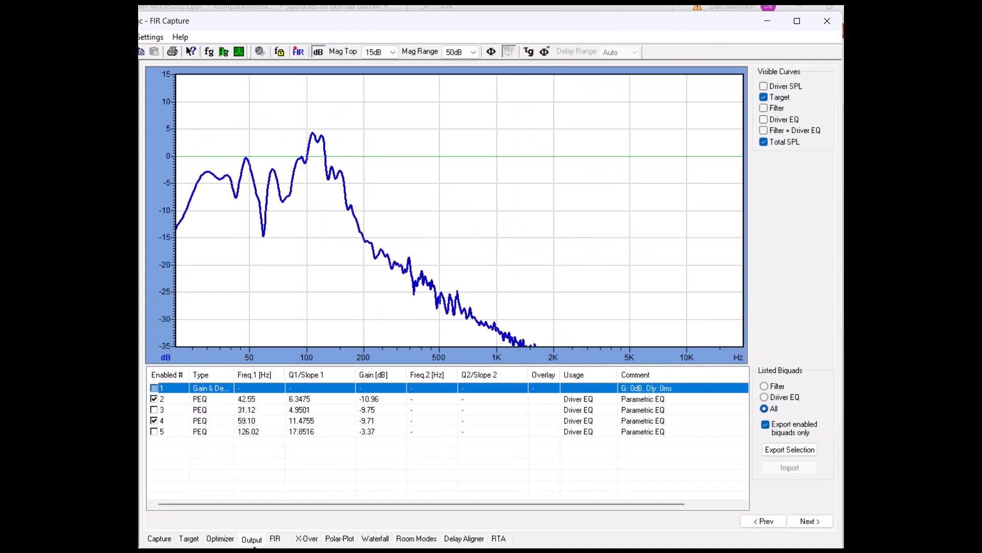
pyautogui.click(158, 539)
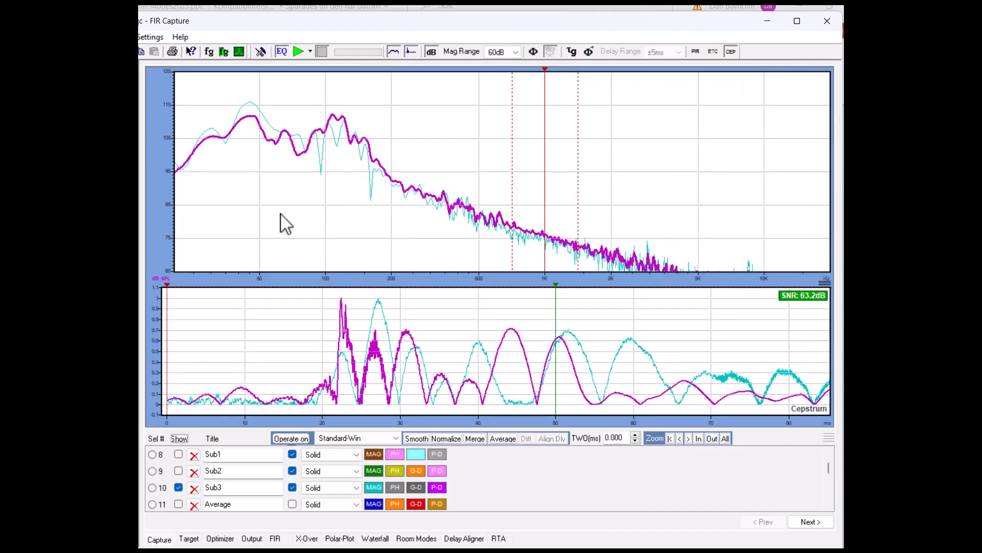